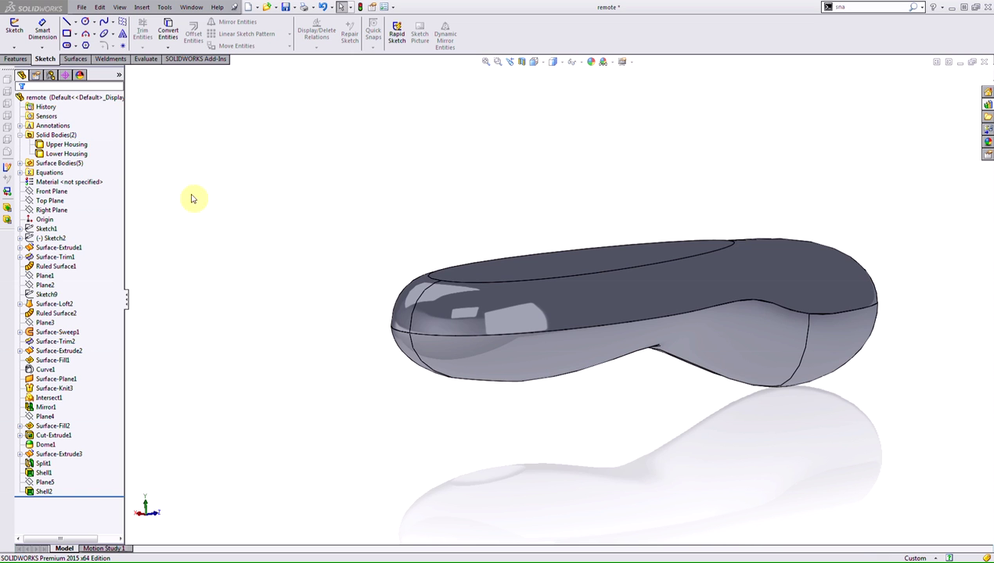
Highlight the Upper Housing and Lower Housing bodies, then clear the selection
left_click(67, 146)
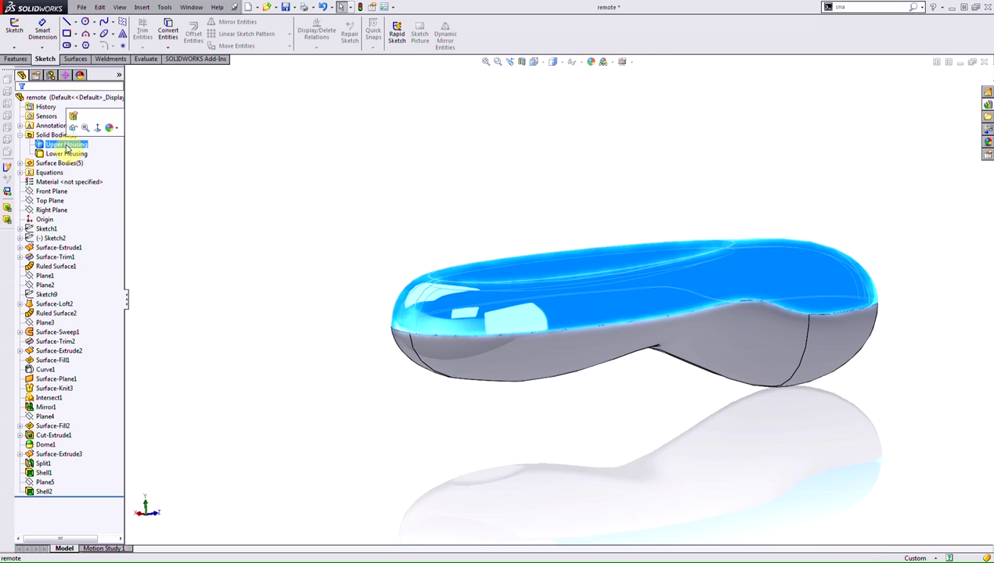
left_click(67, 155)
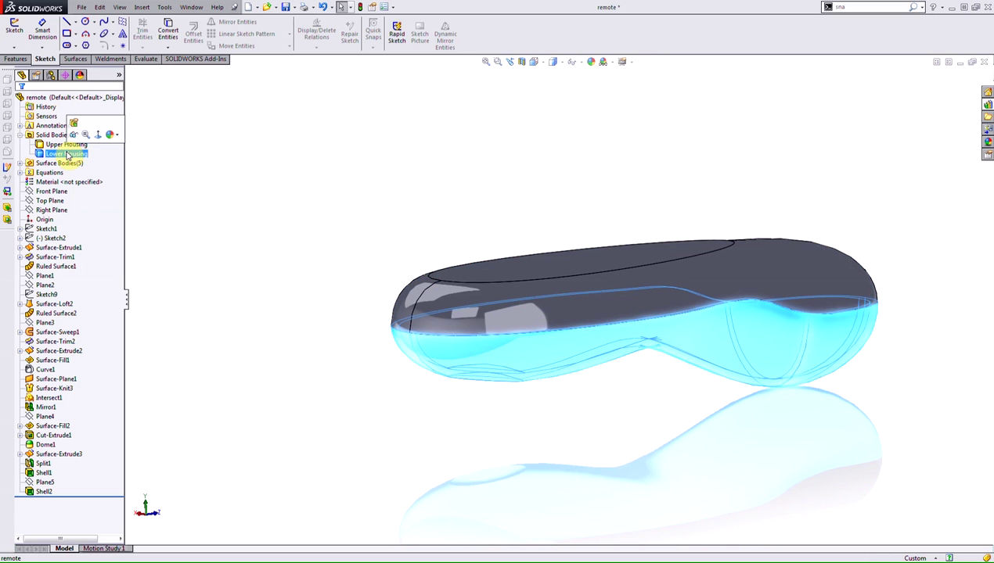
left_click(414, 201)
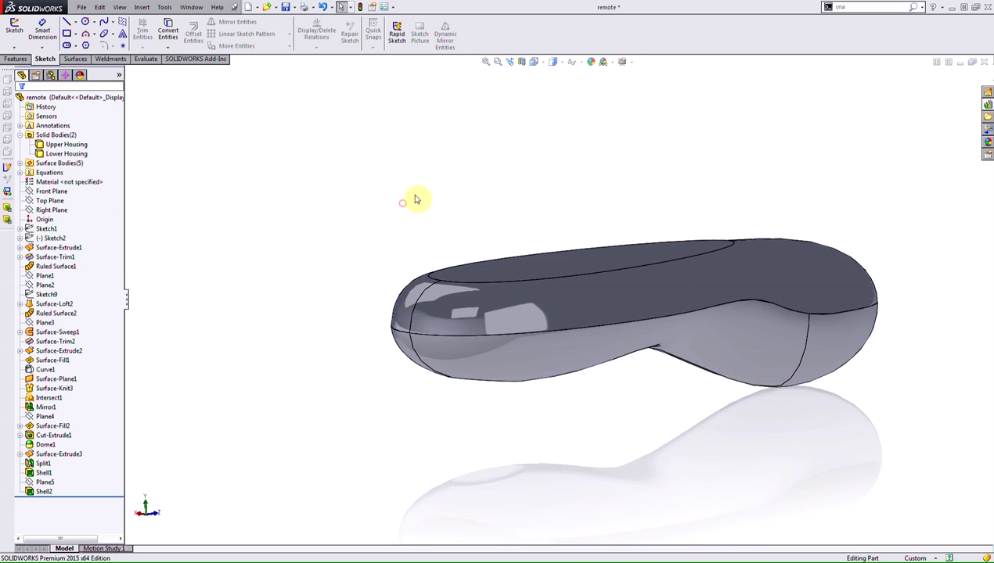
Inspect the housing walls in a temporary section view, then restore and fit the full model
left_click(525, 62)
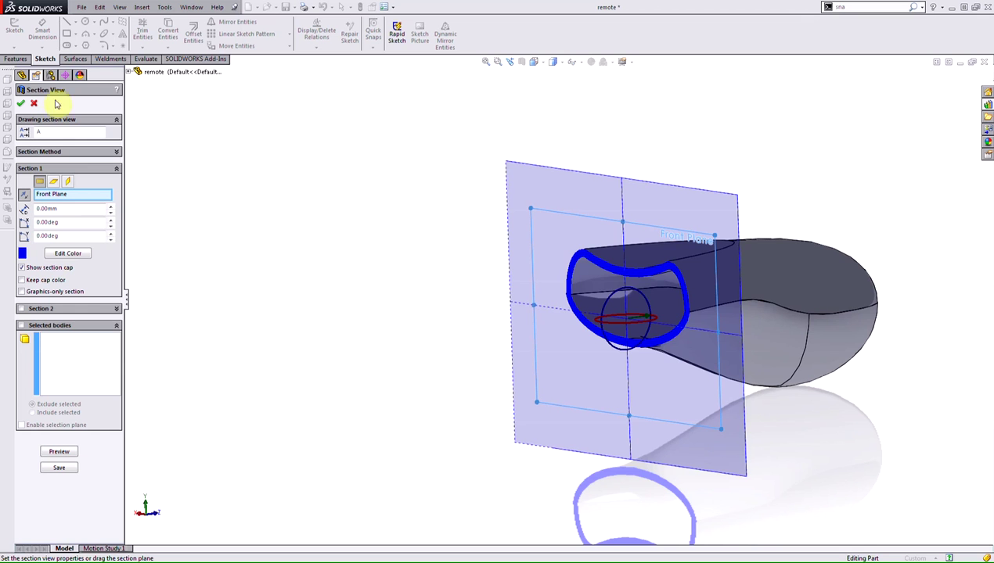
left_click(21, 104)
scroll(581, 271, "down", 10)
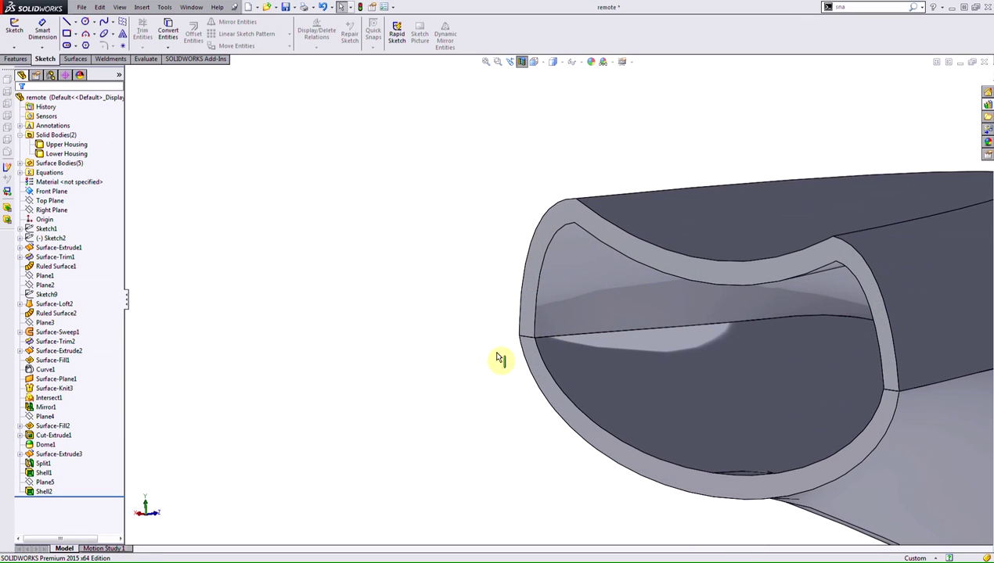
middle_click_drag(495, 348, 501, 365)
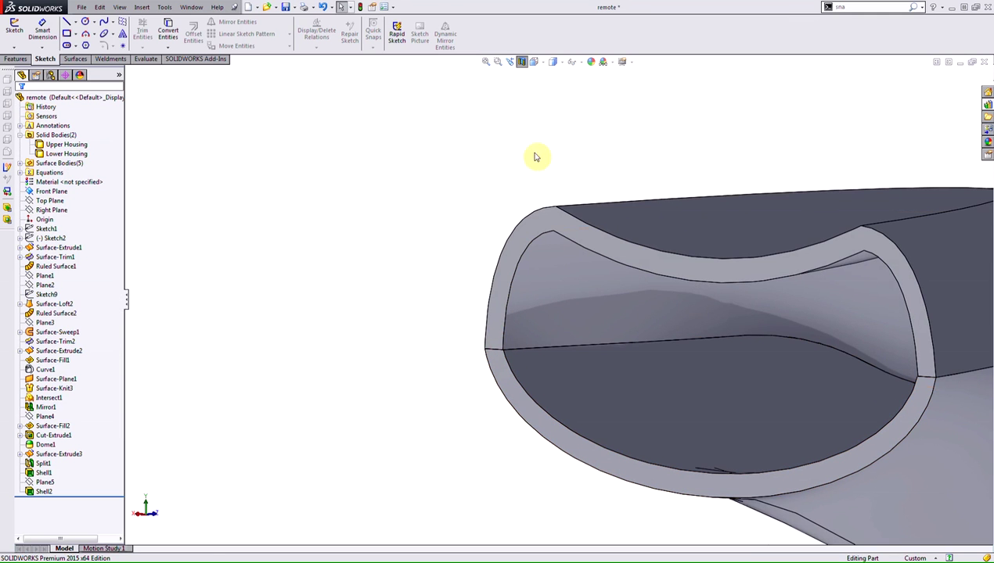
left_click(521, 62)
key("f")
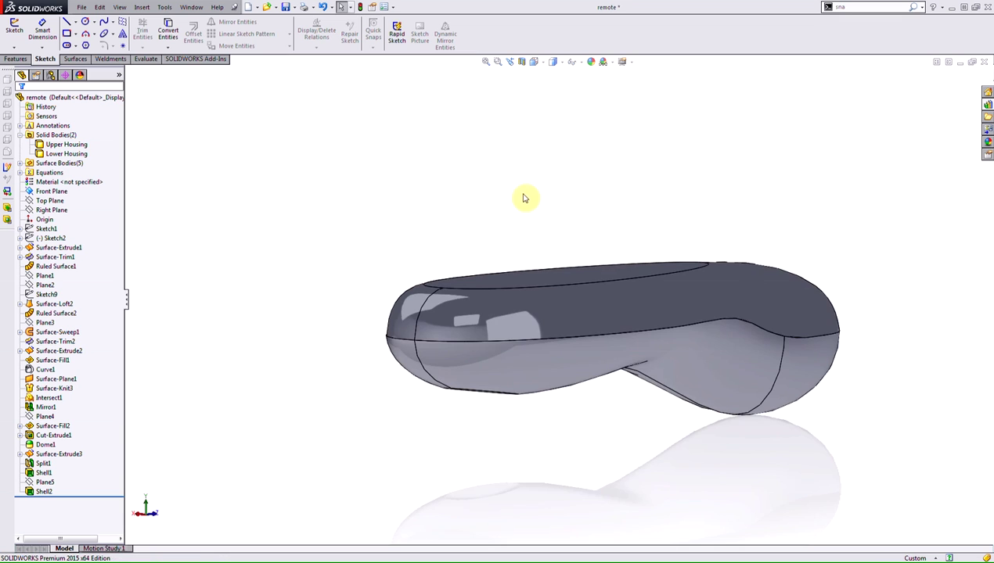
middle_click_drag(523, 197, 524, 206)
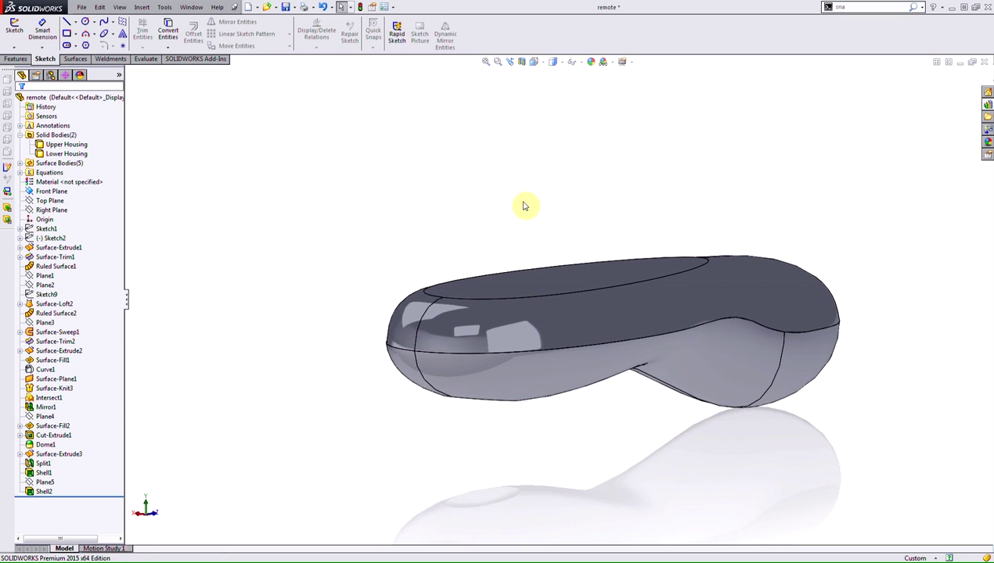
Start a Lip/Groove with Upper Housing as the groove body and Lower Housing as the lip body
left_click(15, 60)
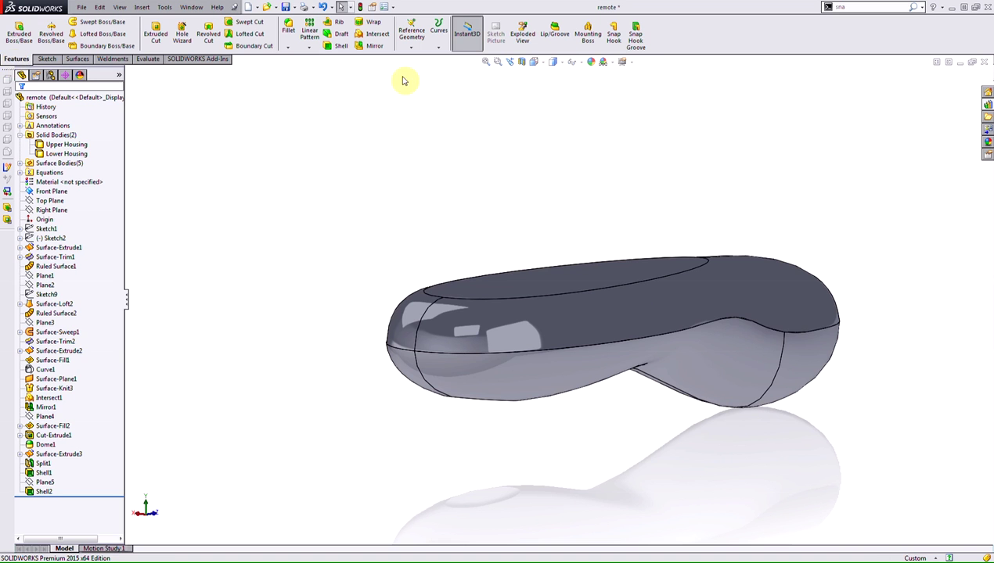
left_click(551, 38)
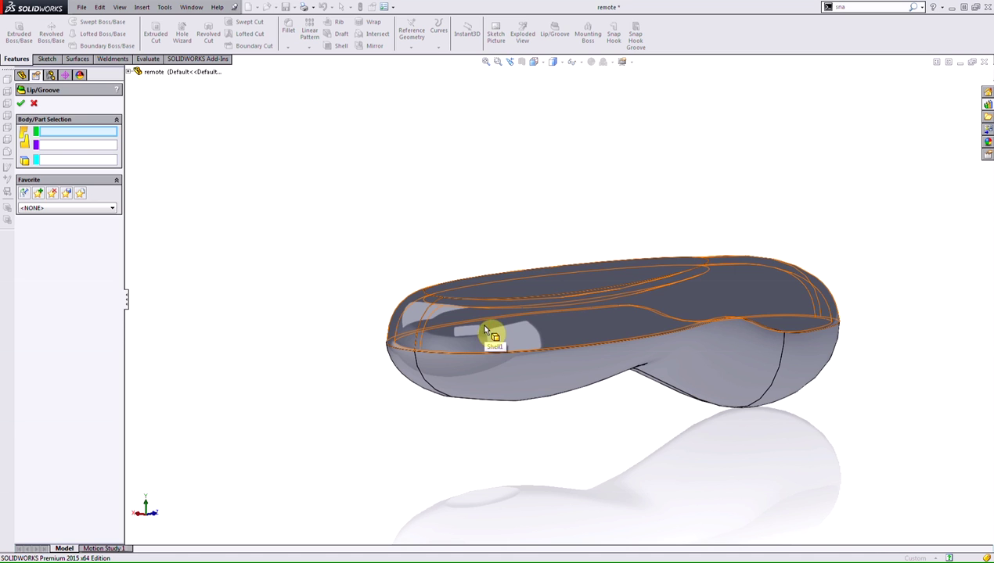
left_click(485, 330)
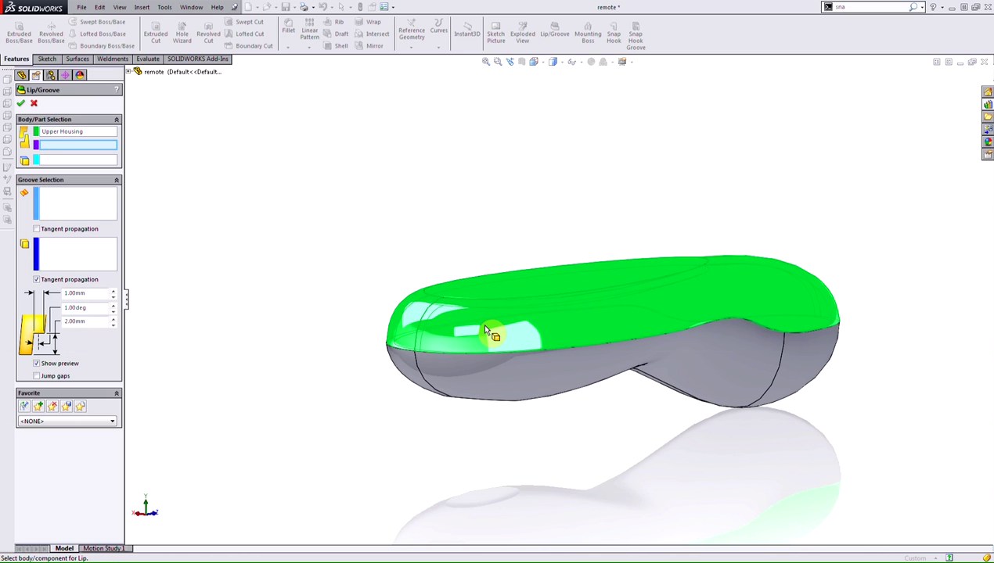
left_click(486, 372)
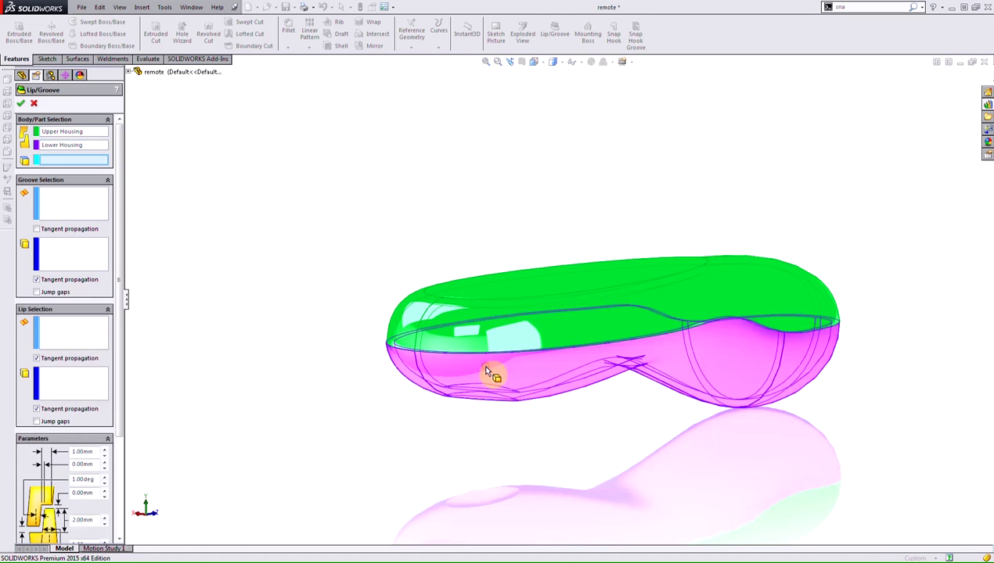
left_click(128, 73)
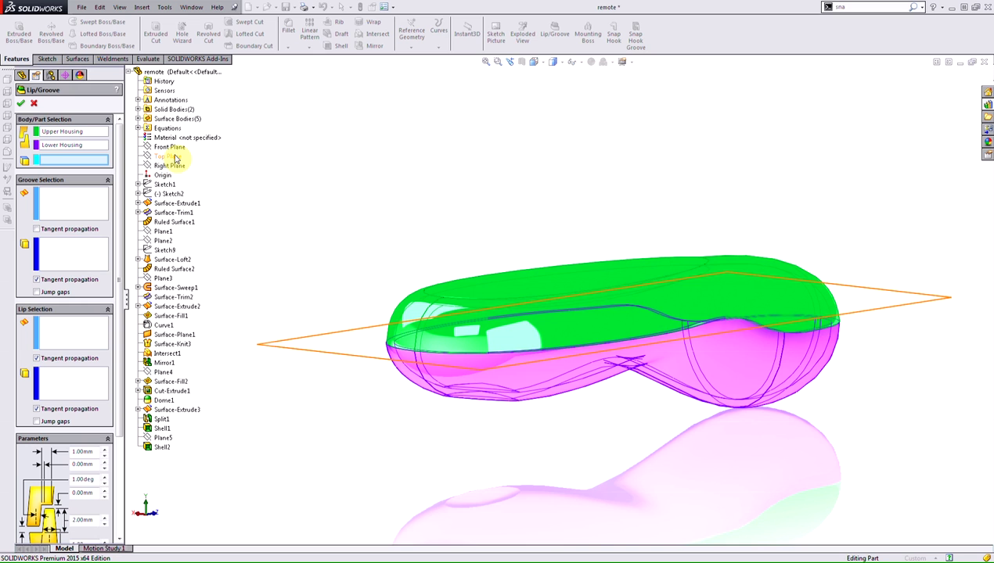
Use Top Plane as the Lip/Groove direction and pick the upper housing's mating face for the groove
left_click(174, 158)
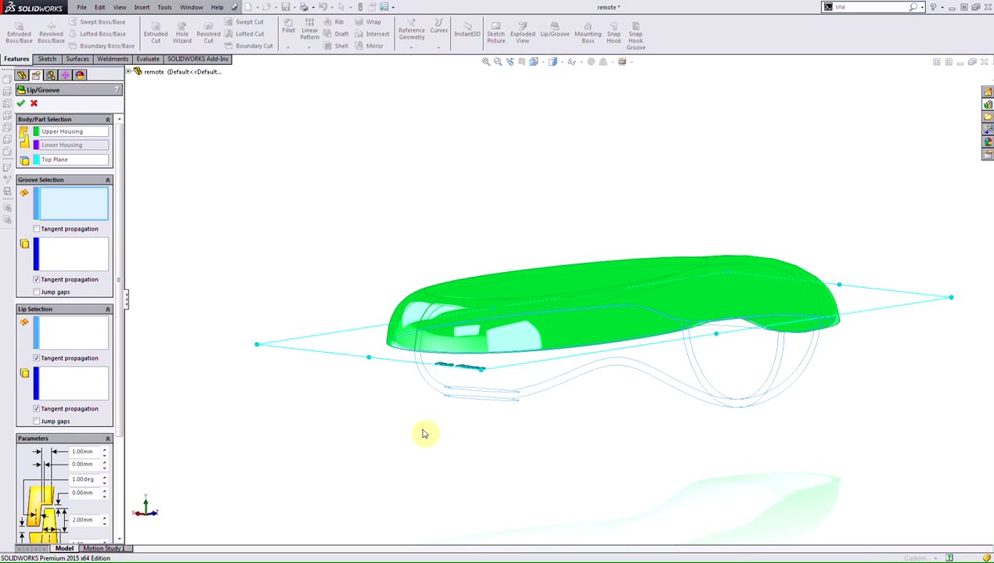
middle_click_drag(395, 450, 437, 247)
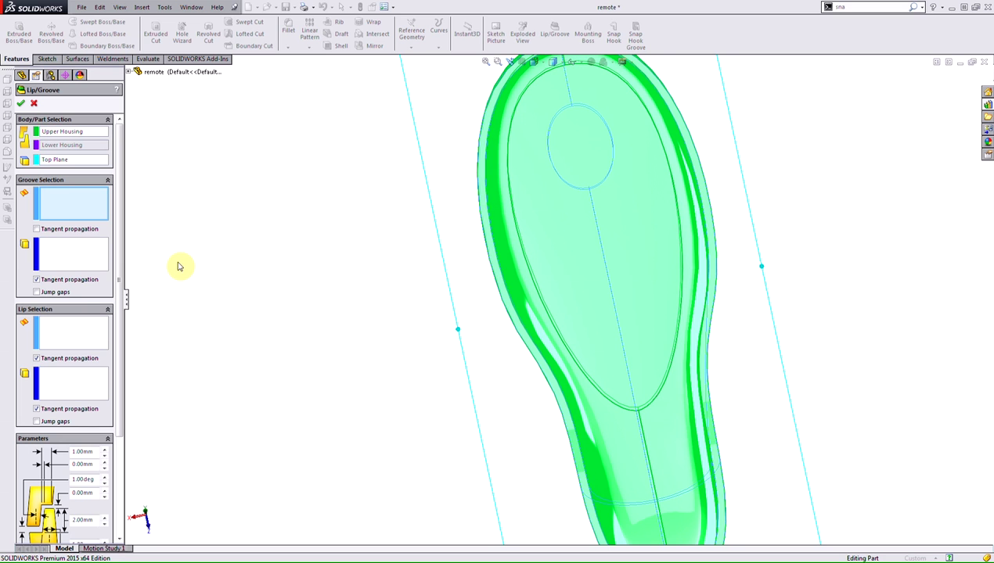
left_click(483, 180)
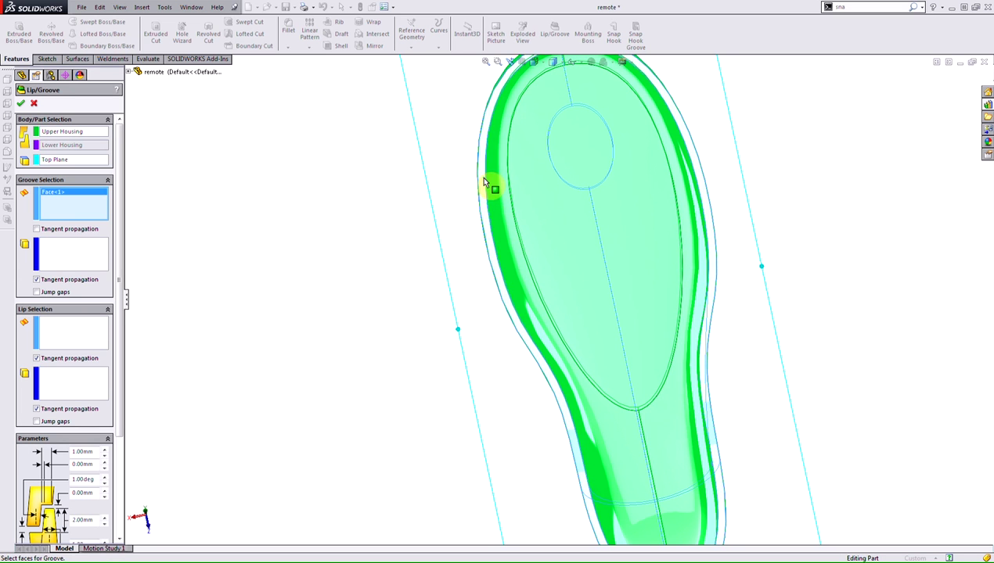
Pick the housing's outer edge as the groove edge and fit the part in view
left_click(77, 265)
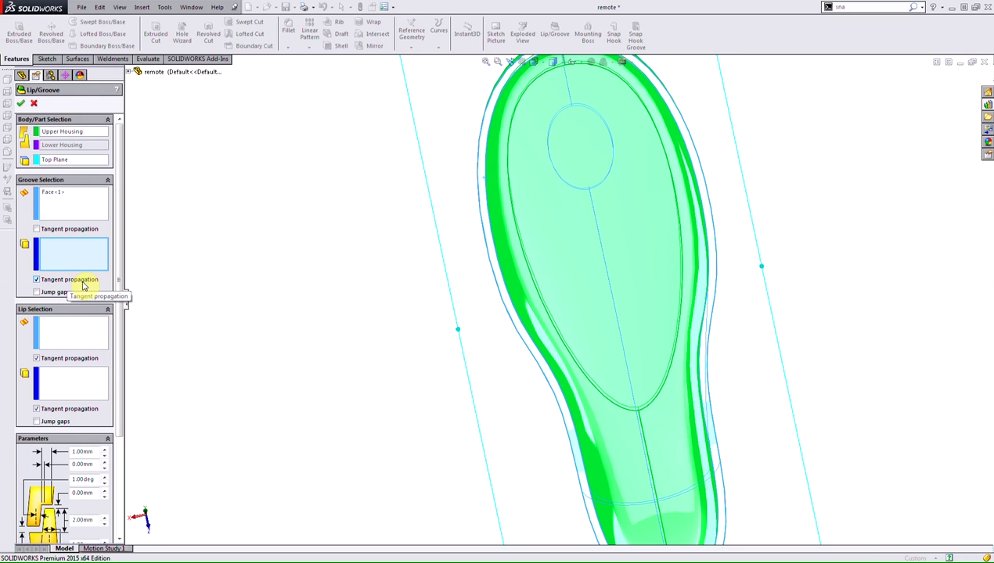
left_click(503, 275)
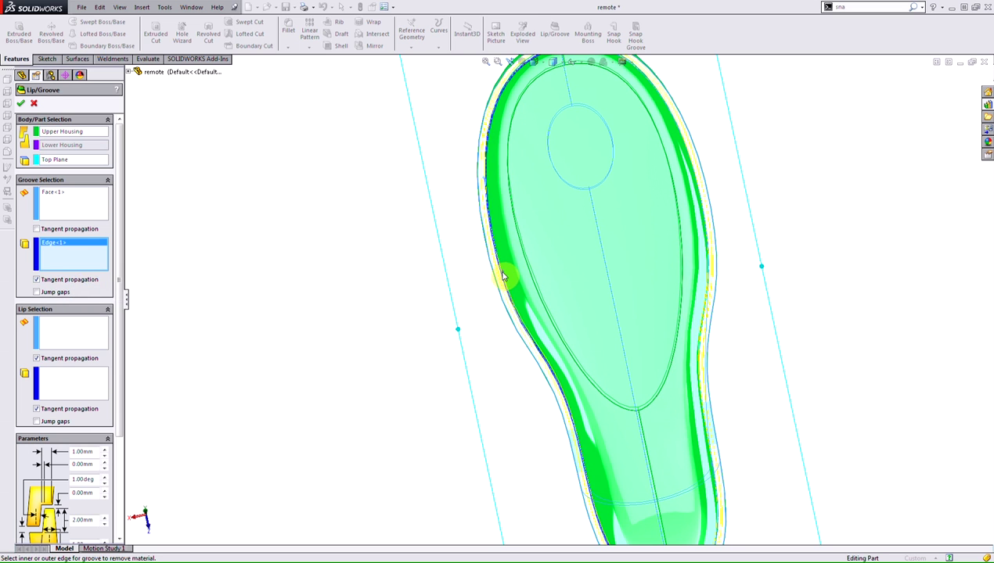
middle_click_drag(446, 424, 444, 283)
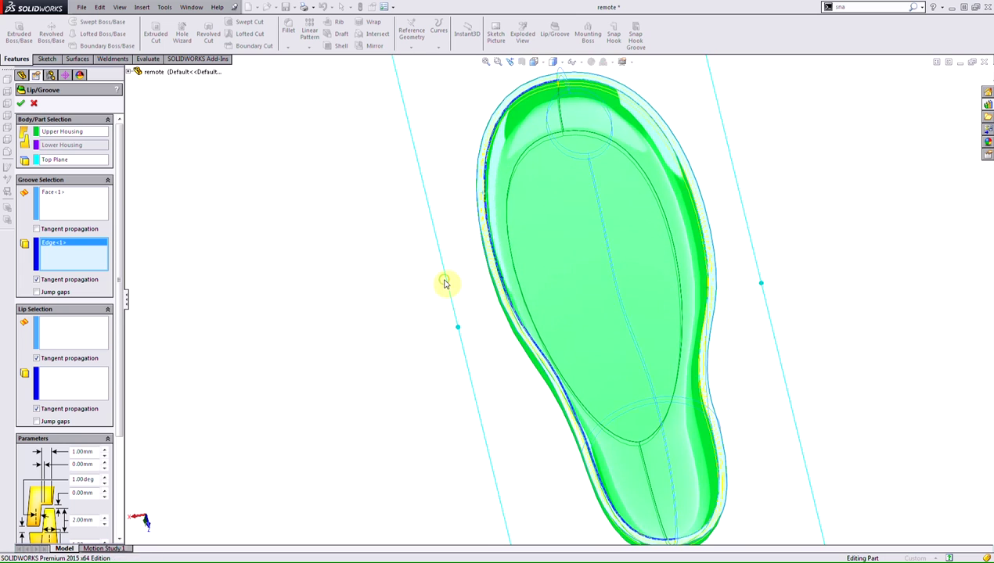
scroll(513, 300, "down", 3)
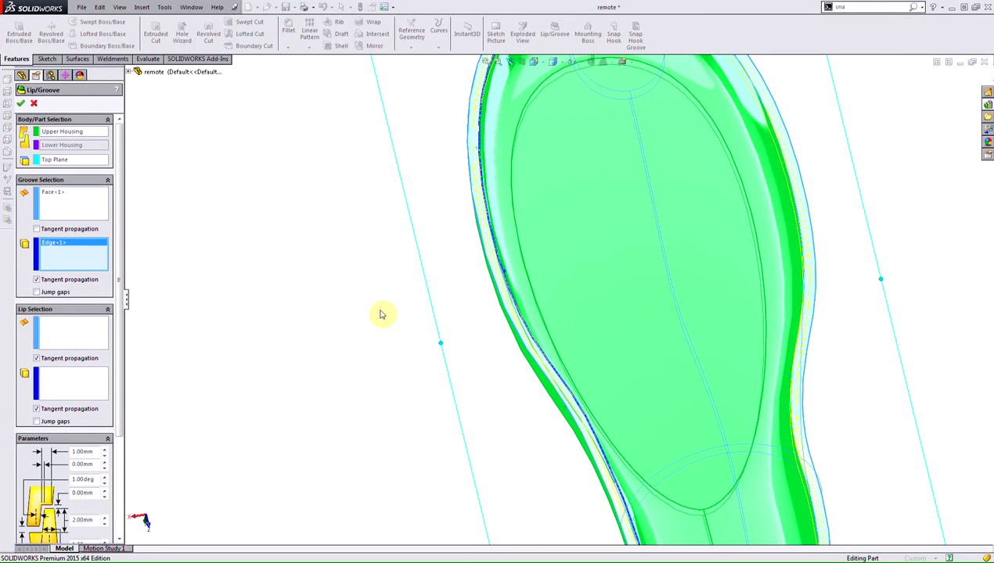
key("f")
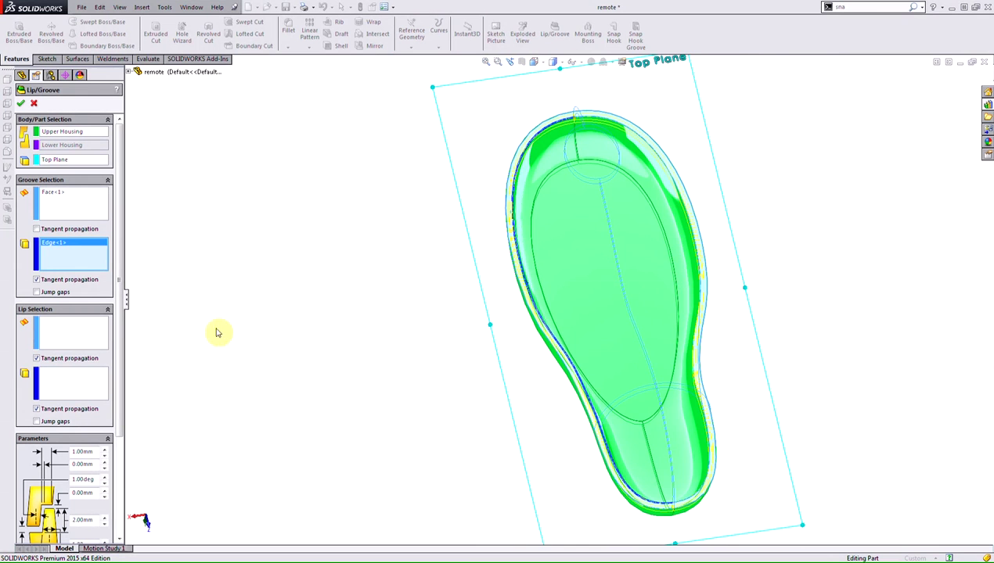
Pick the housing's rim face (Face<2>) as the lip face
left_click(86, 339)
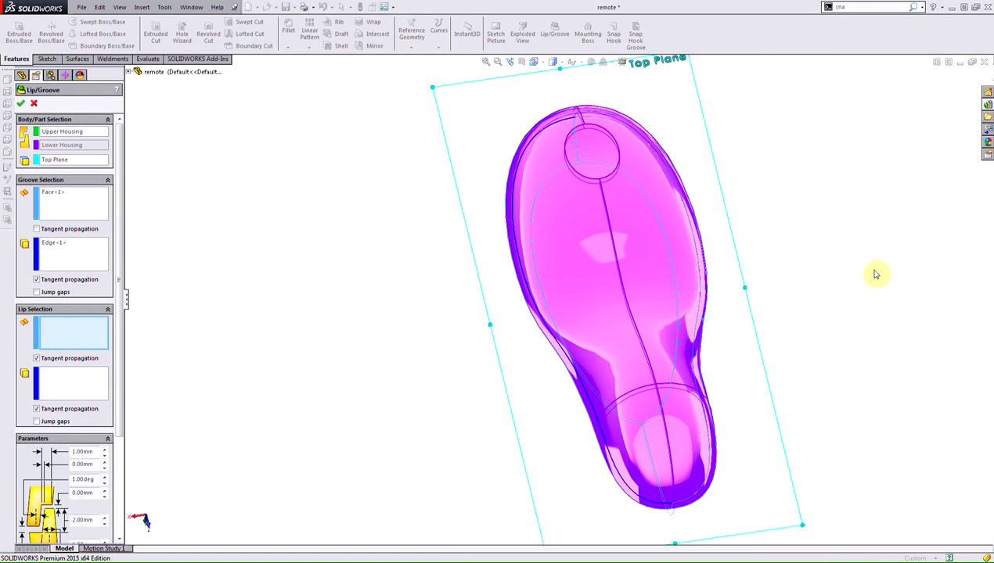
middle_click_drag(868, 274, 666, 228)
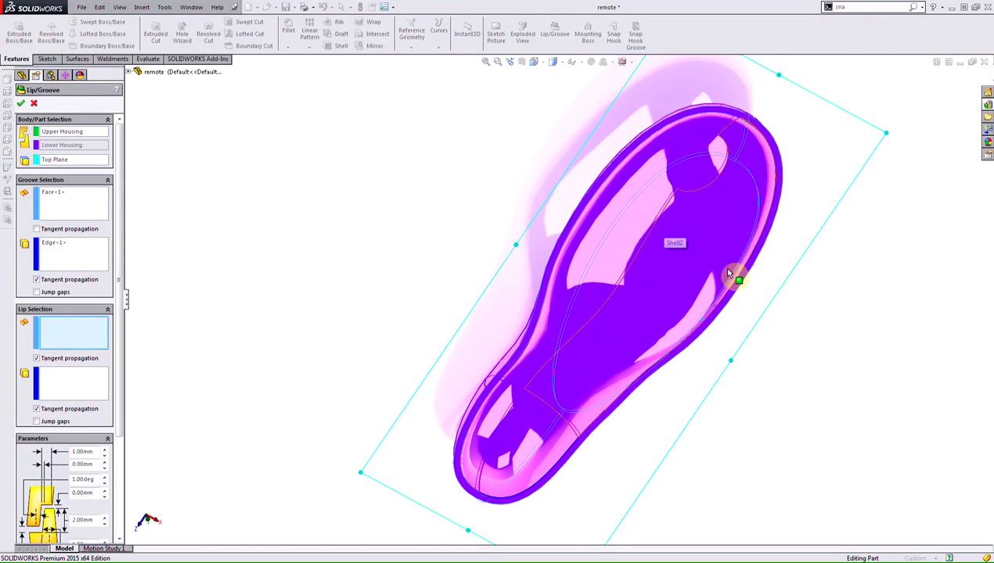
middle_click_drag(732, 277, 552, 282)
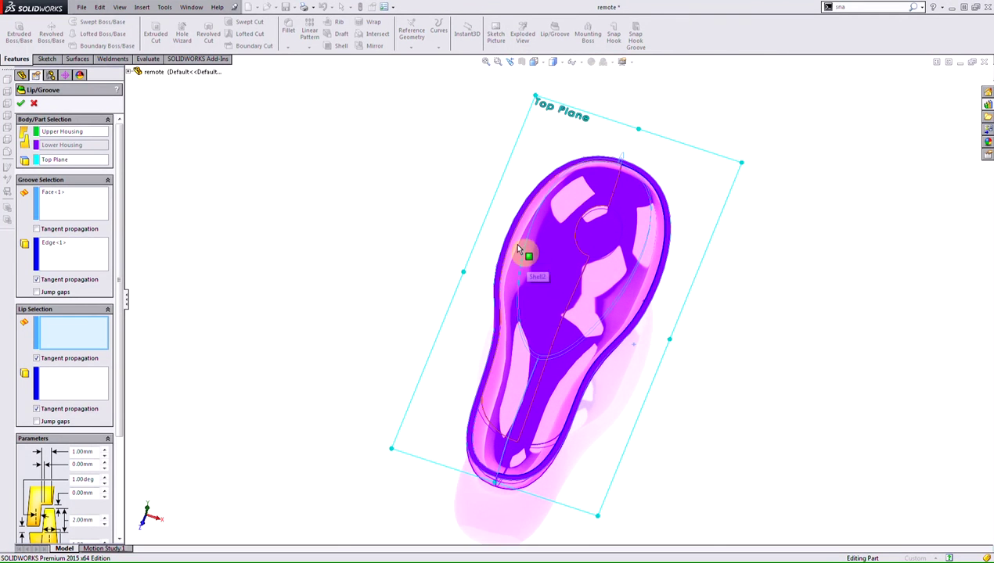
scroll(517, 239, "down", 5)
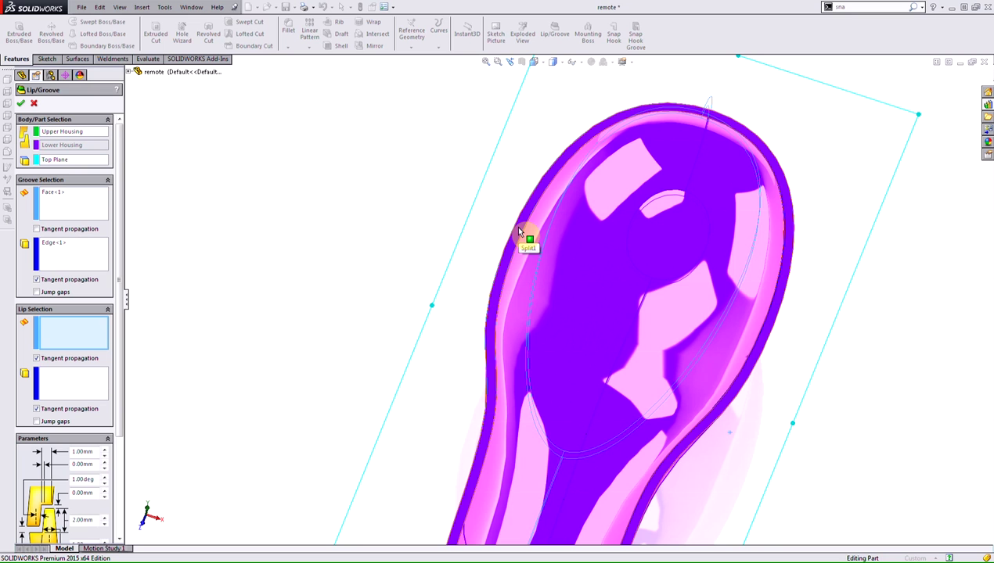
left_click(518, 232)
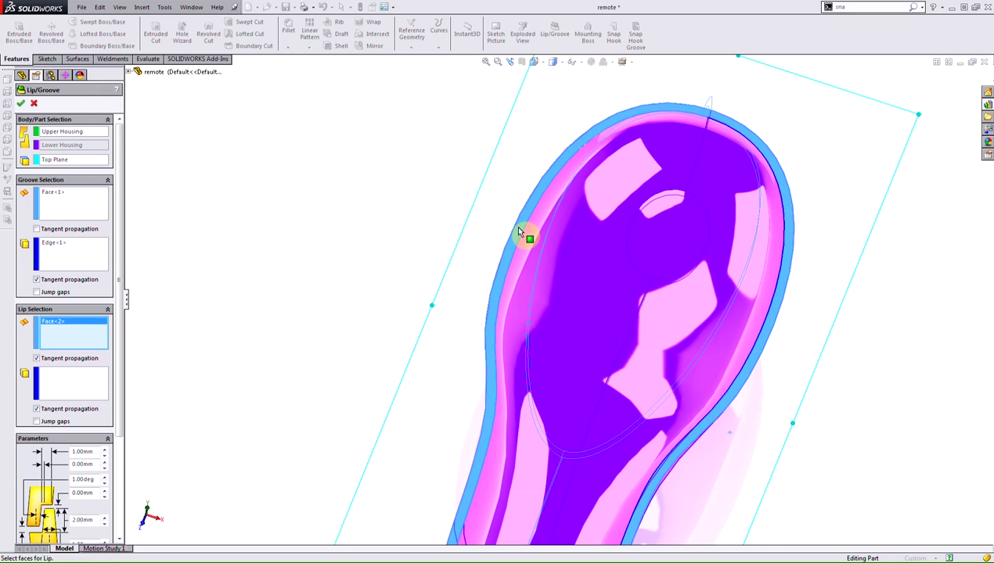
Pick the rim edge (Edge<2>) as the lip edge and review the 1.00mm and 2.00mm parameters
left_click(56, 391)
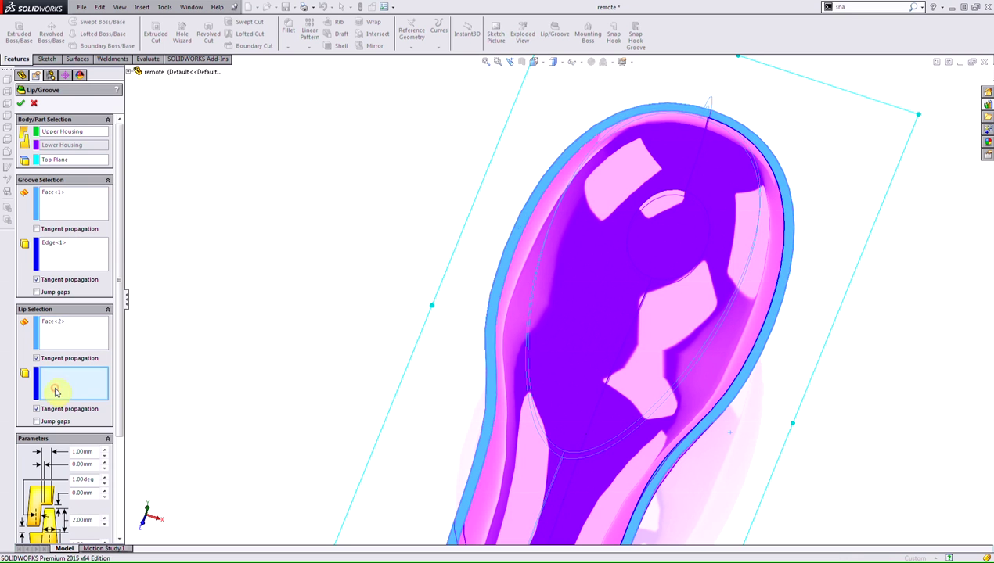
left_click(529, 216)
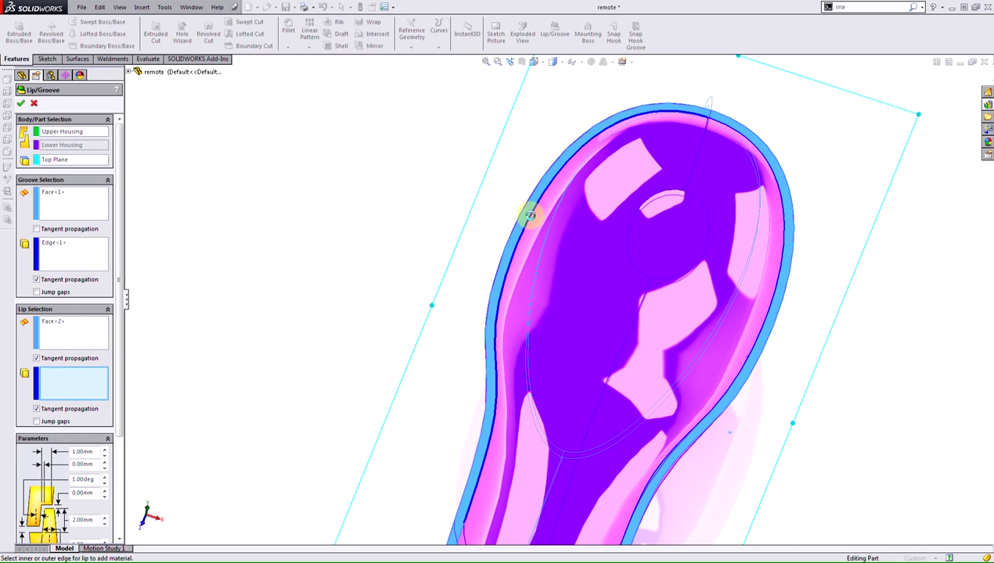
left_click(539, 223)
scroll(538, 223, "up", 5)
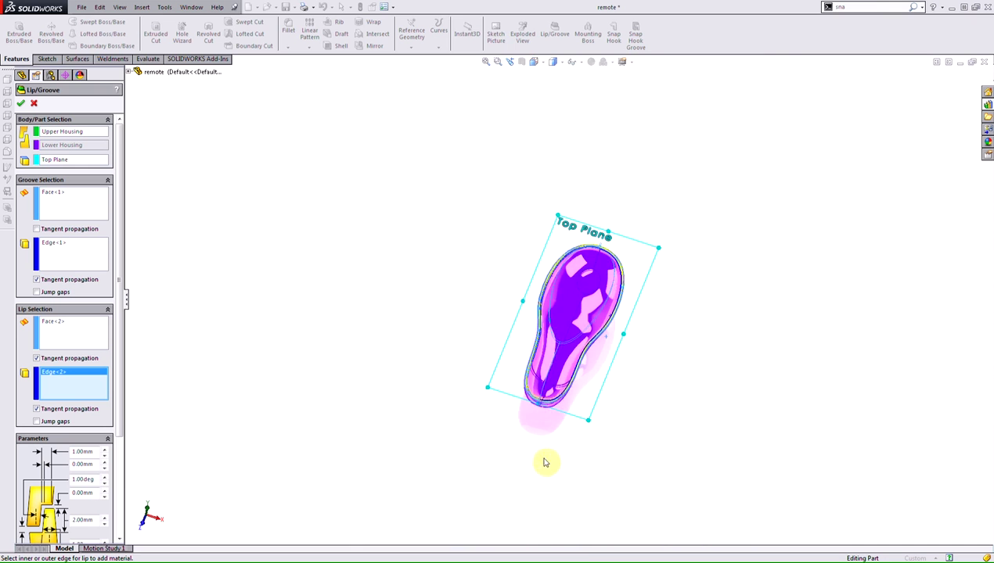
middle_click_drag(543, 462, 477, 329)
scroll(476, 329, "down", 10)
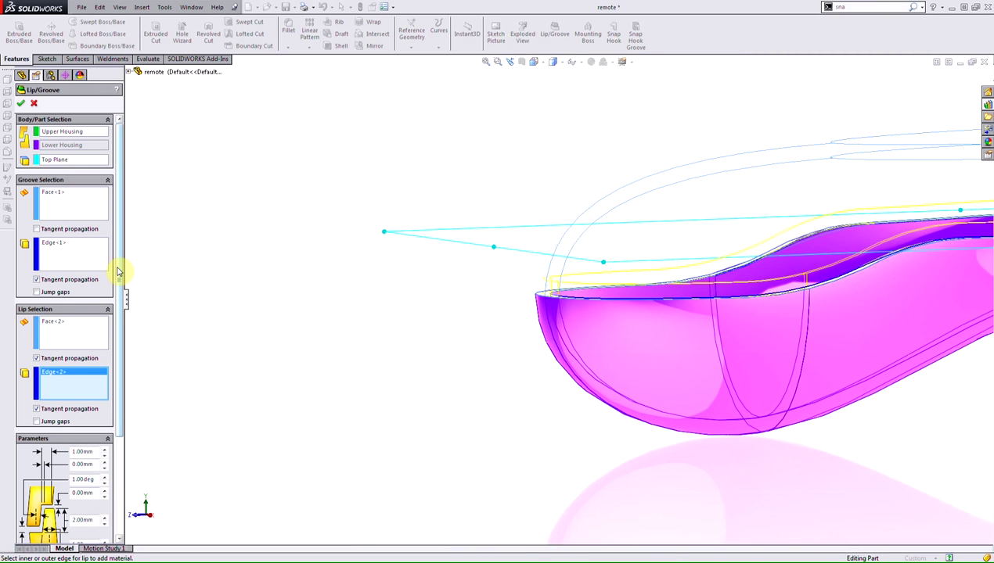
left_click_drag(119, 271, 116, 412)
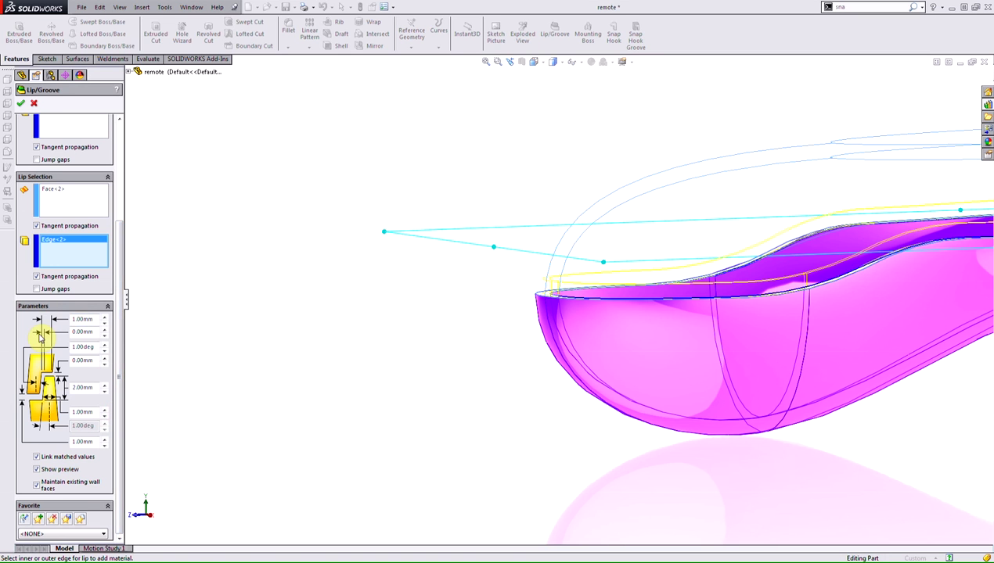
Apply the Lip/Groove, dismiss the side-wall faces warning, and orbit out to view the joined halves
left_click(21, 104)
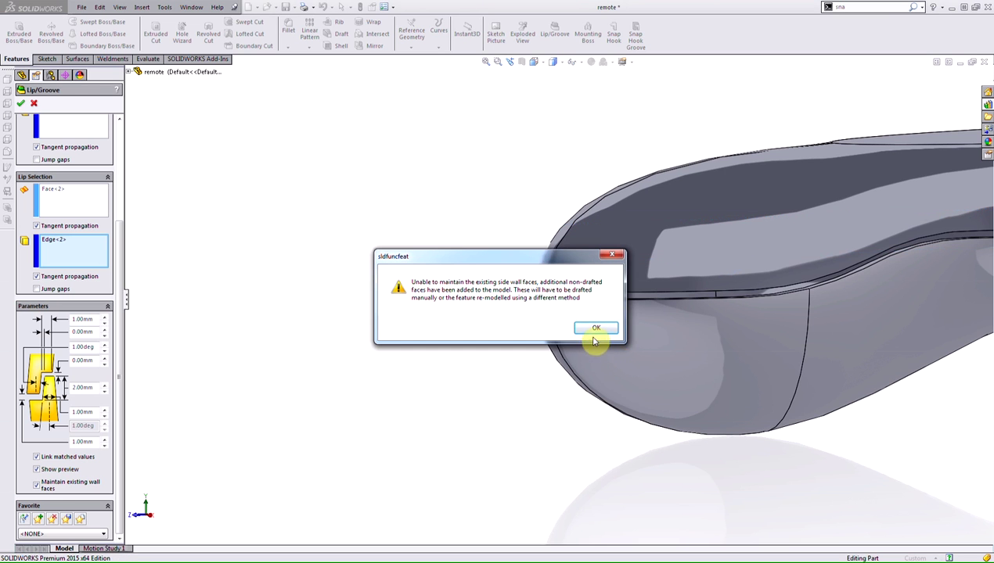
left_click(595, 330)
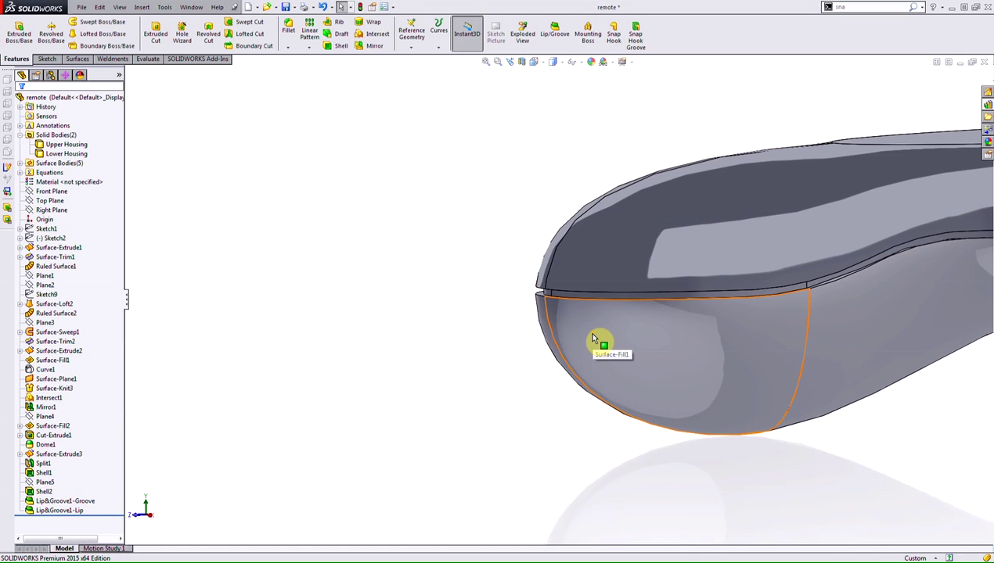
scroll(594, 341, "up", 5)
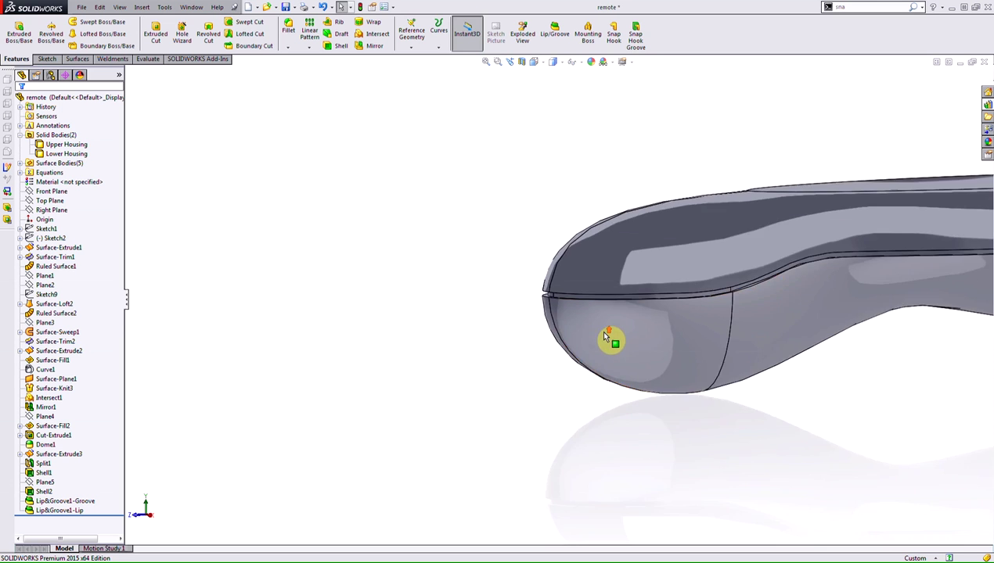
scroll(747, 286, "up", 3)
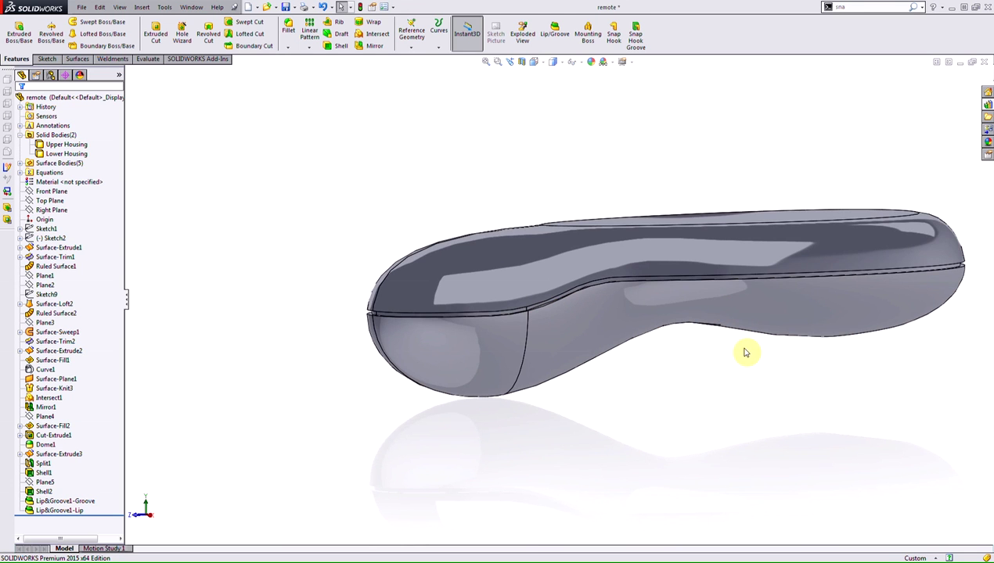
middle_click_drag(813, 362, 582, 344)
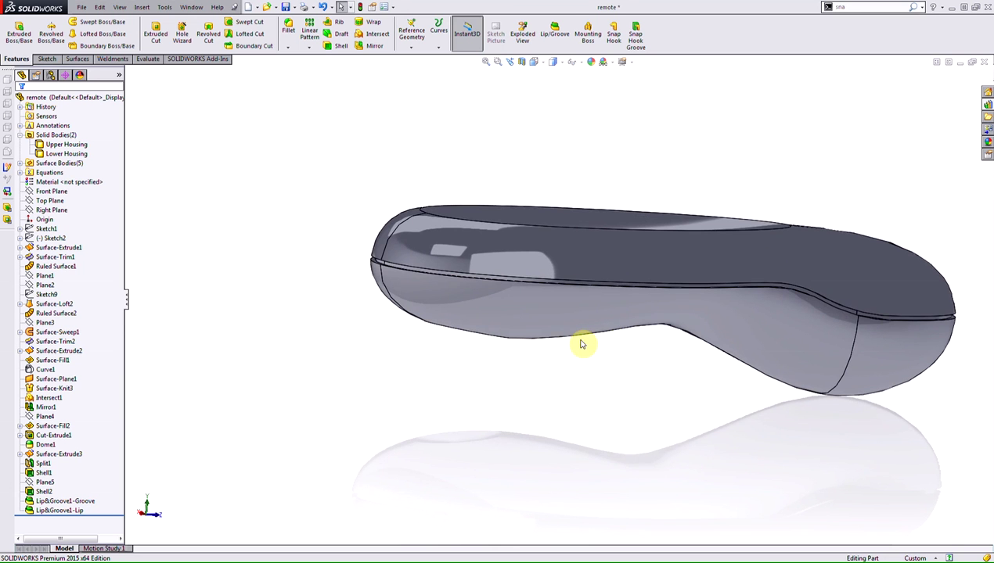
Cut the housing in section on Front Plane, viewed normal to the plane and zoomed onto the rim
left_click(522, 63)
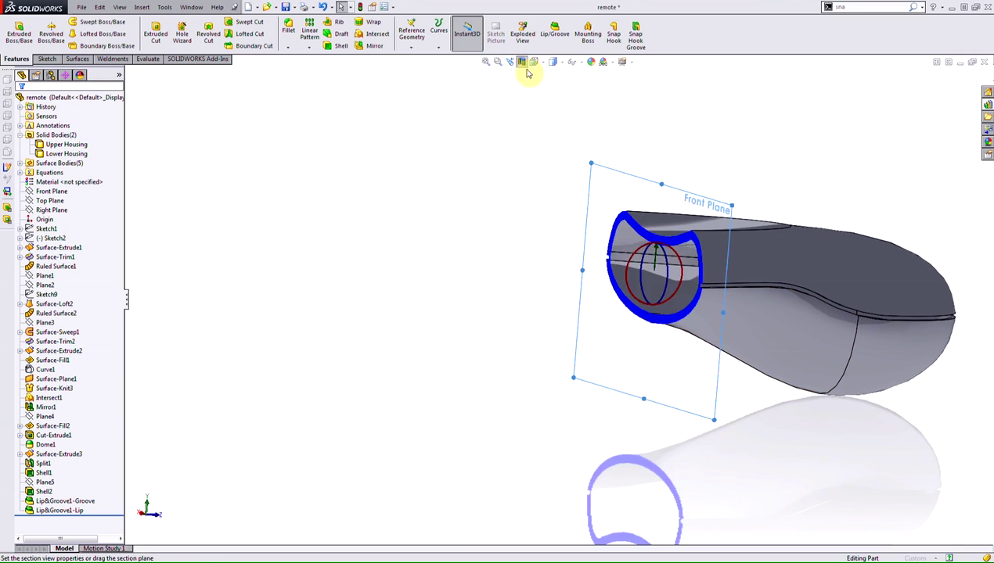
key("ctrl+8")
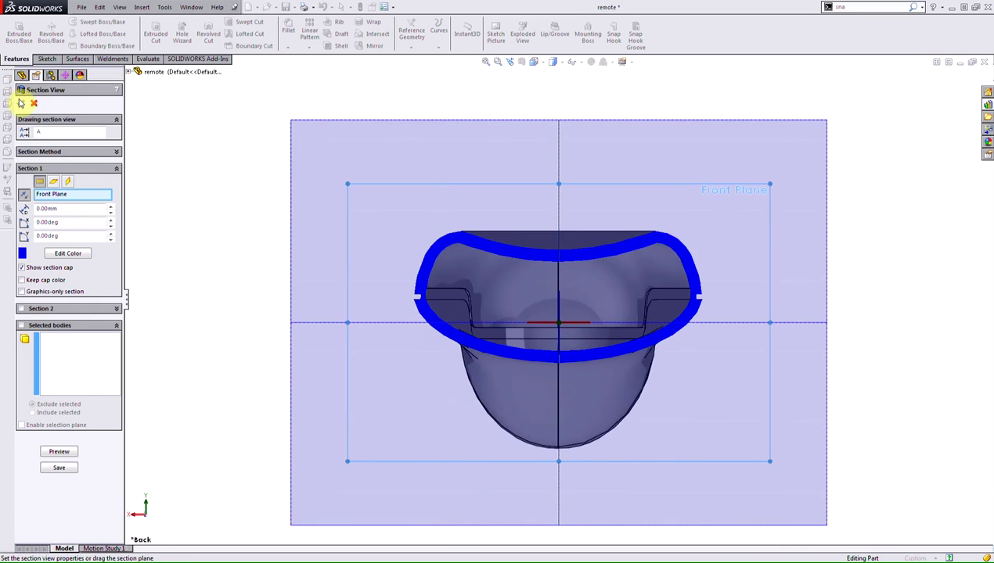
left_click(21, 102)
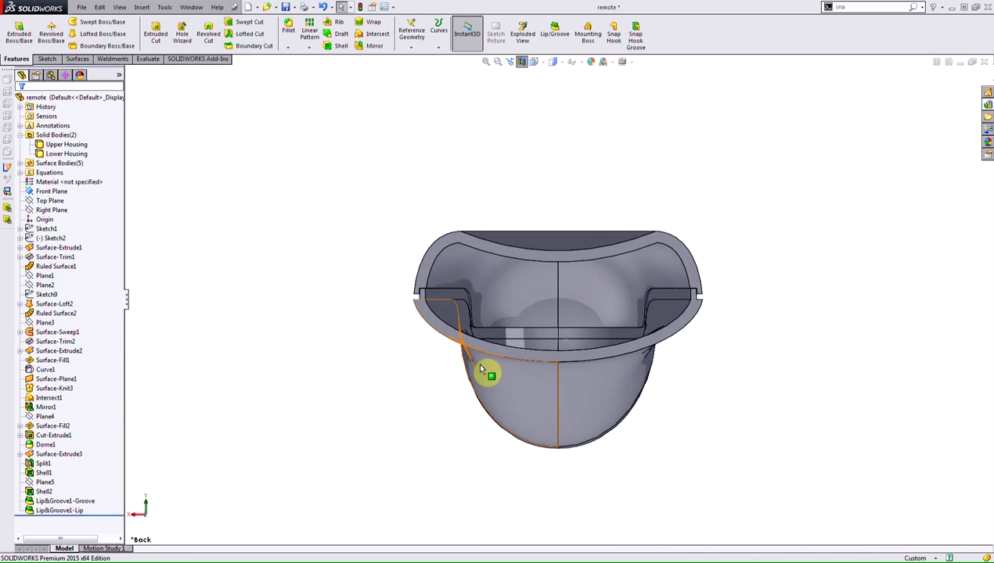
scroll(439, 284, "down", 4)
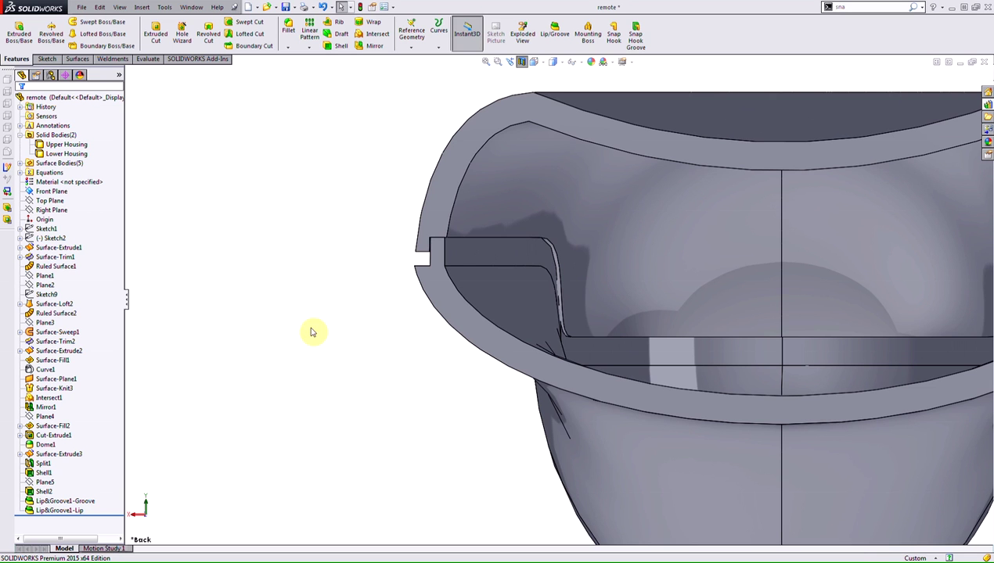
Highlight Lip&Groove1-Groove and Lip&Groove1-Lip in the section to locate them
left_click(73, 502)
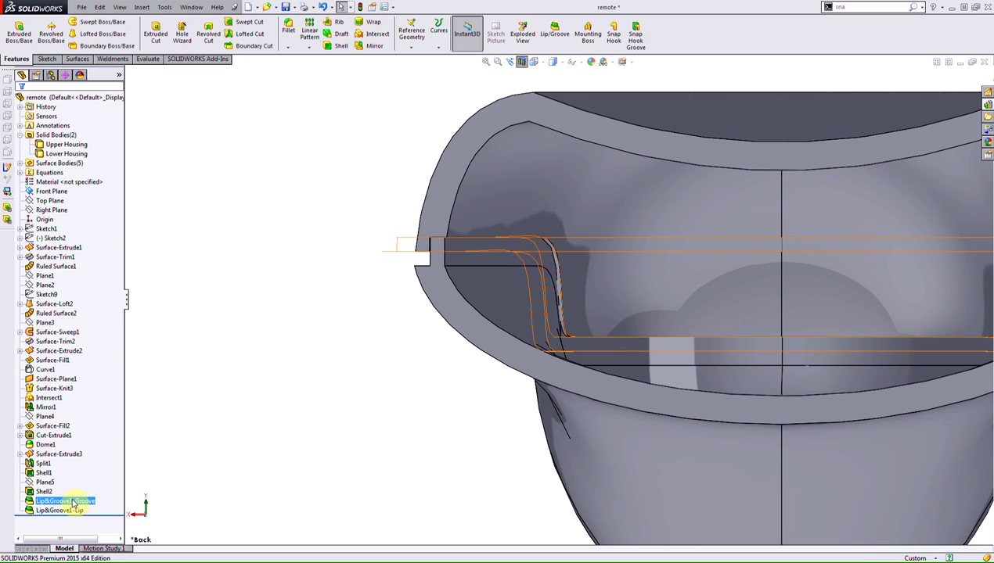
left_click(71, 510)
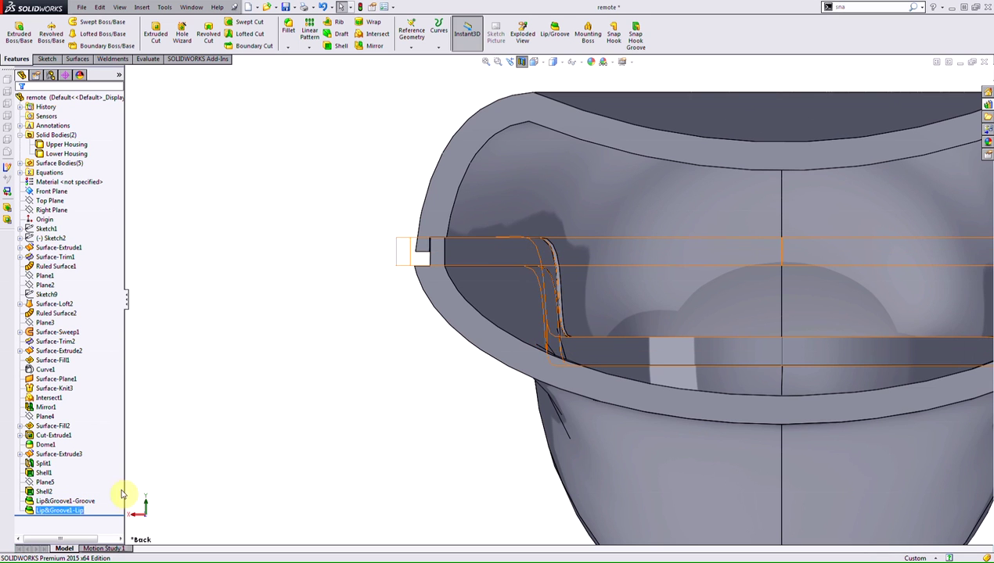
left_click(247, 406)
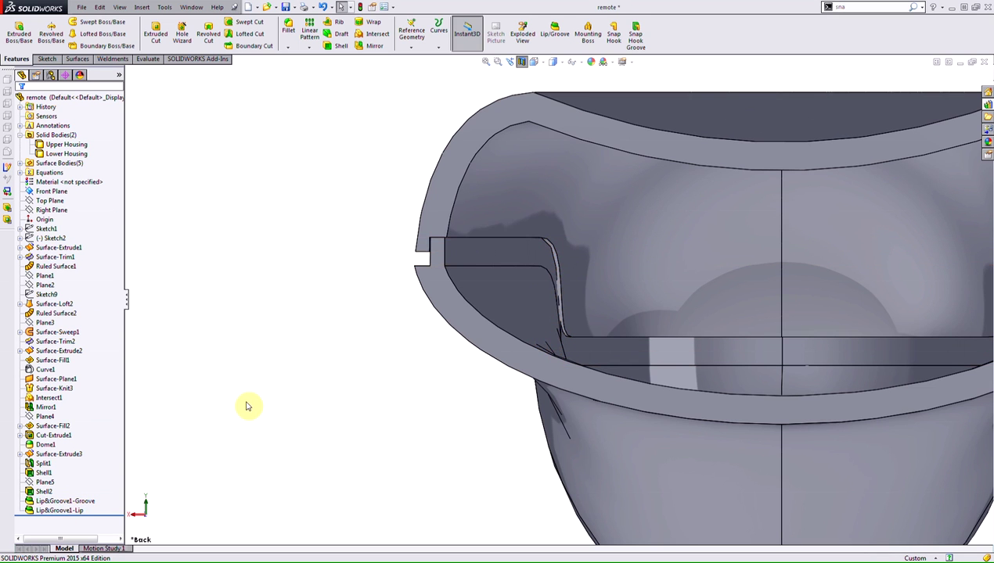